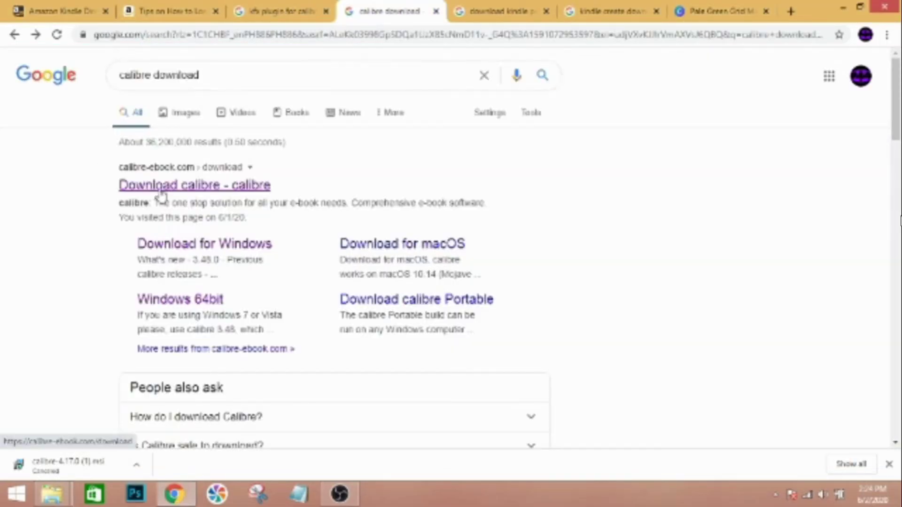
Download calibre for Windows and open the Amazon Kindle Previewer page.
left_click(161, 188)
left_click(111, 275)
left_click(346, 216)
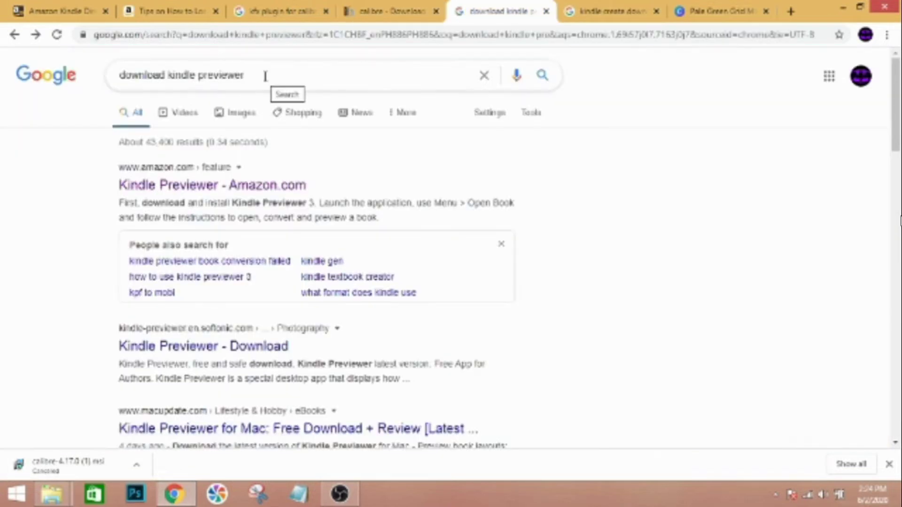
left_click(188, 188)
scroll(66, 423, "down", 15)
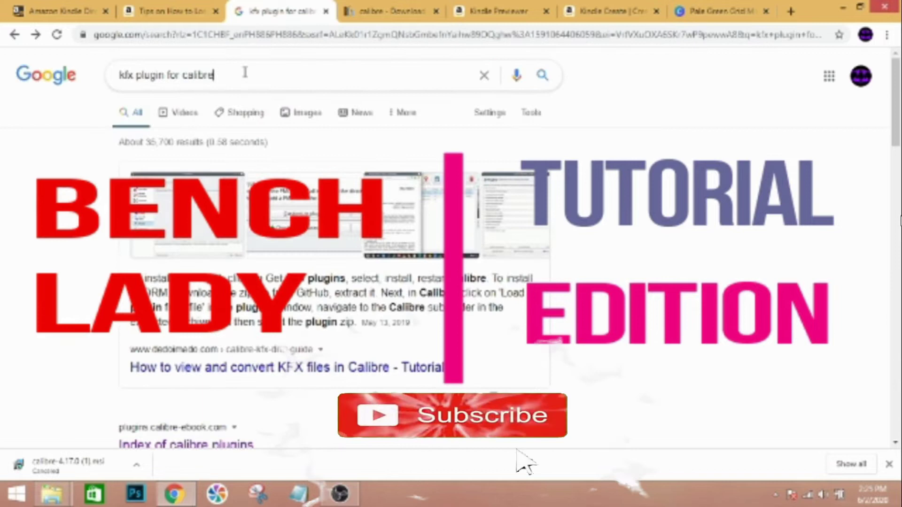
Search for the kfx plugin and open the Index of calibre plugins at the KFX Output entry.
triple_click(127, 75)
scroll(149, 245, "down", 4)
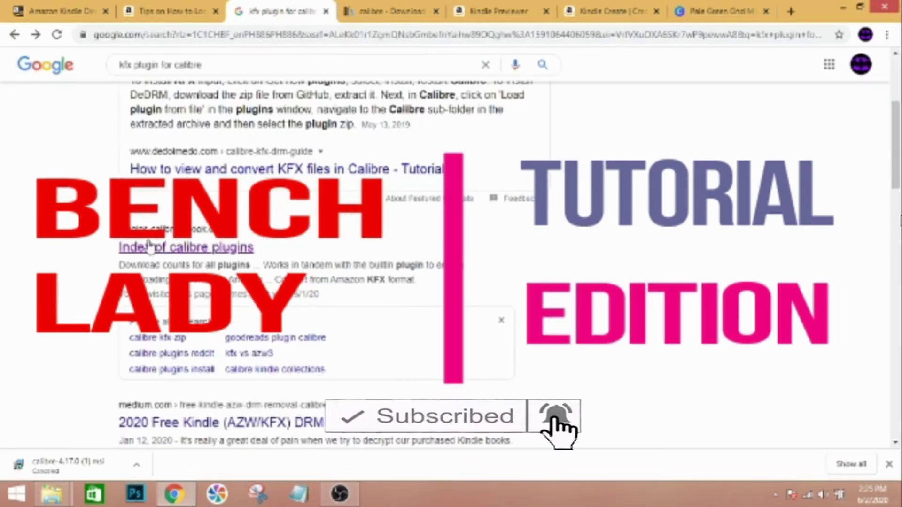
left_click(148, 246)
scroll(177, 249, "down", 20)
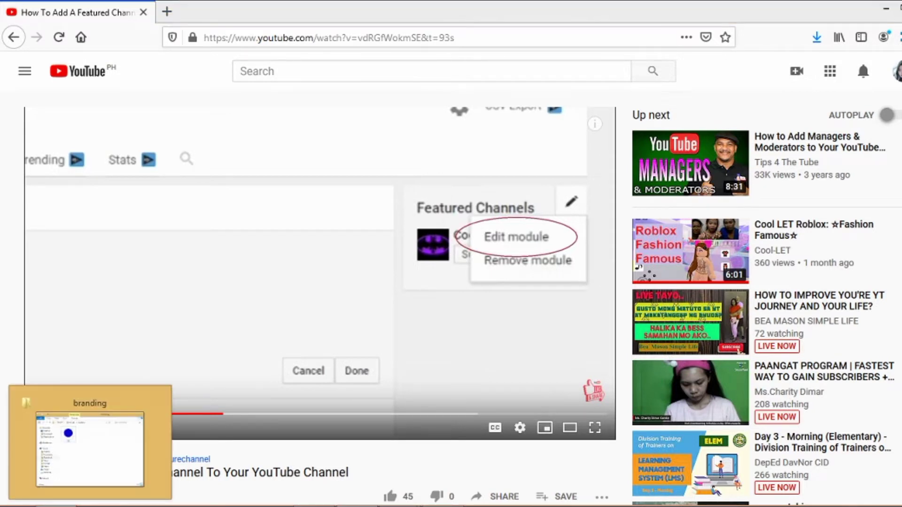
Bring the Downloads\branding Explorer window with the 'blu' image in front of the browser.
left_click(89, 442)
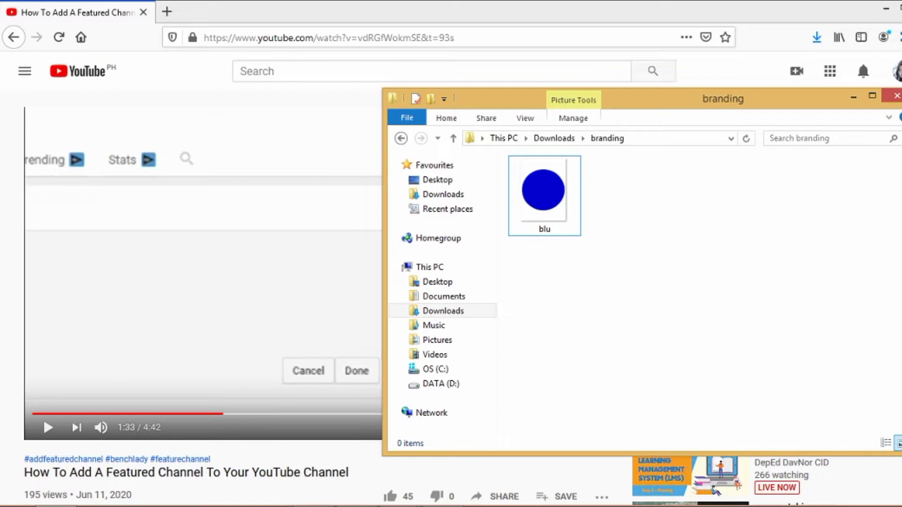
Open the 'blu' image in Paint via Open with.
right_click(553, 162)
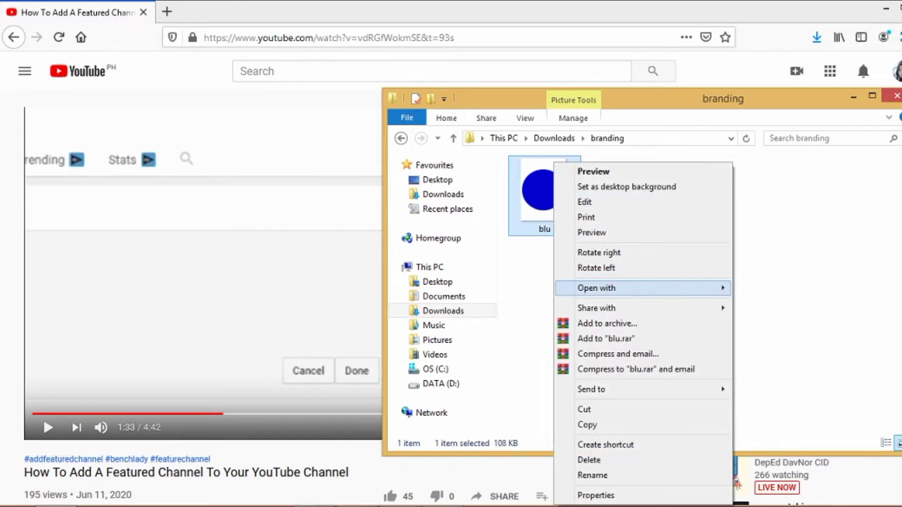
mouse_move(610, 288)
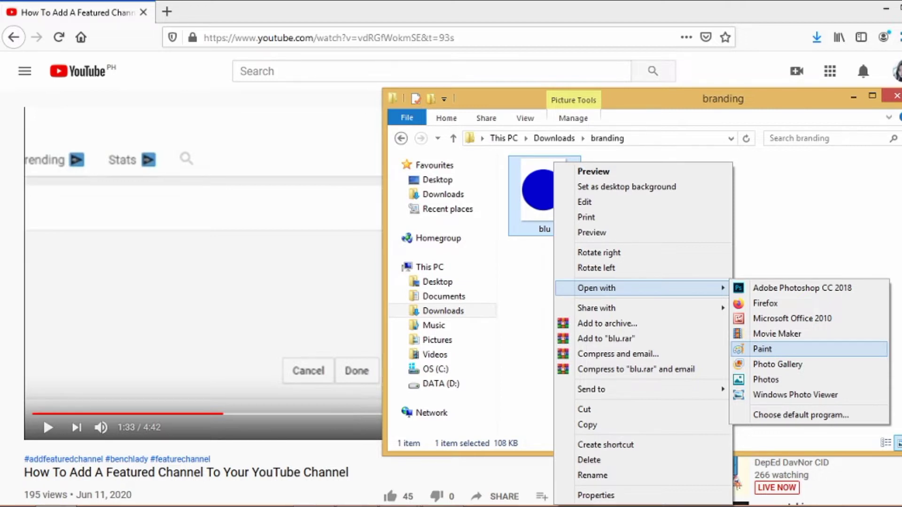
left_click(762, 349)
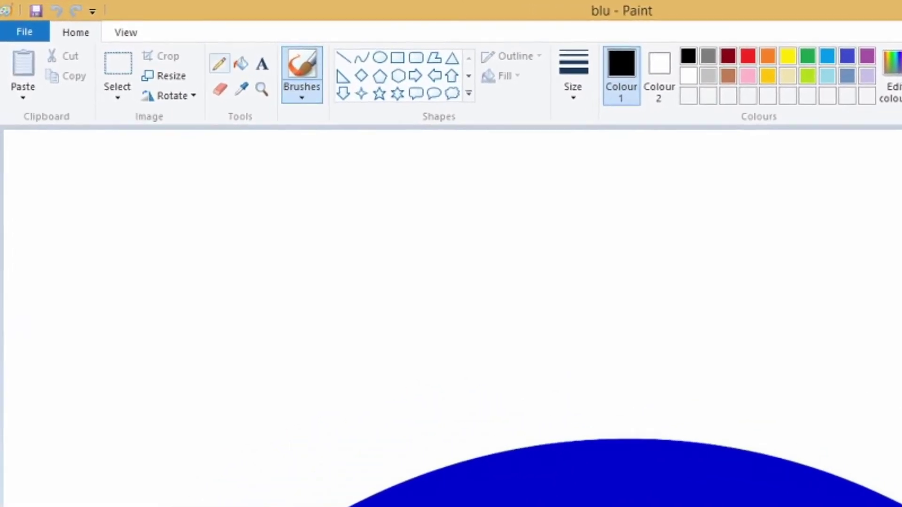
Resize the blu image in pixels to 50 × 50 with Maintain aspect ratio unchecked.
left_click(164, 76)
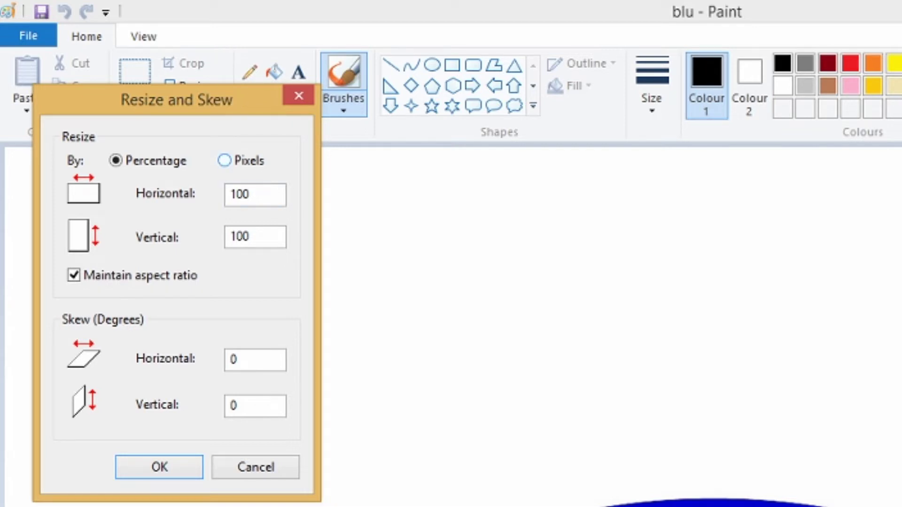
left_click(224, 160)
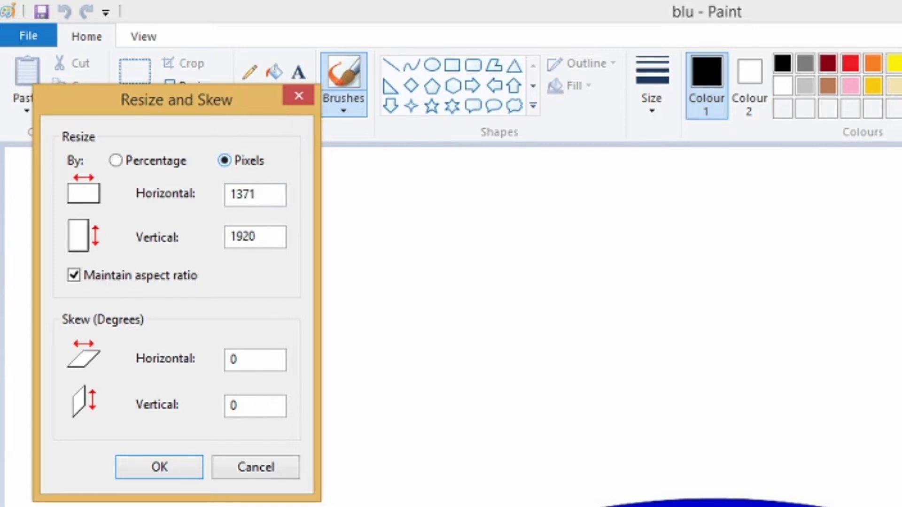
double_click(242, 194)
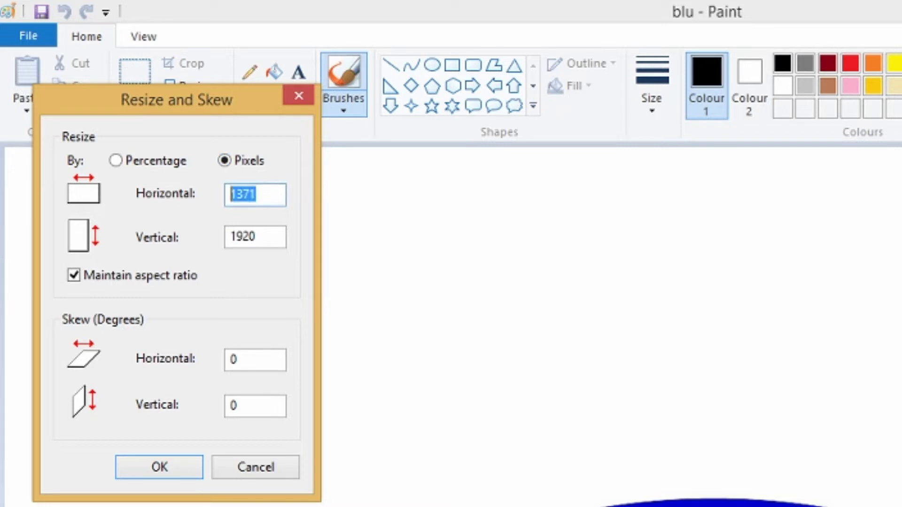
type("50")
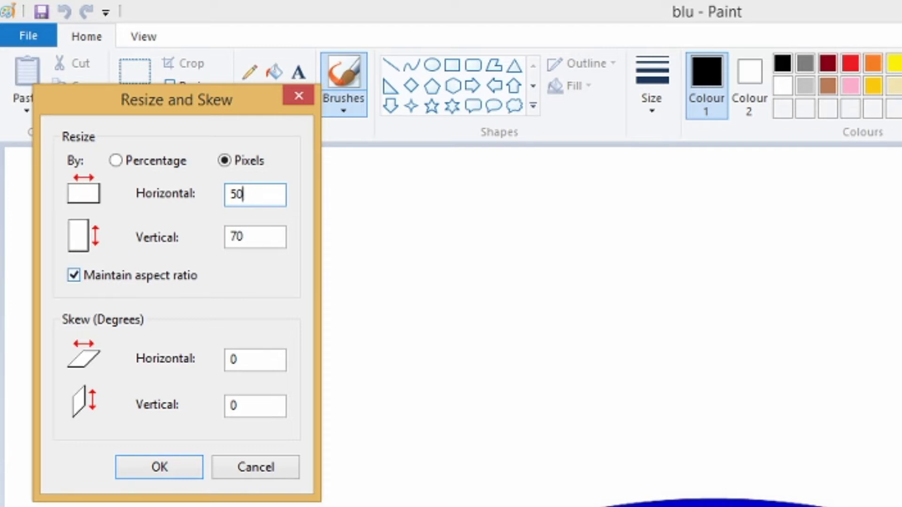
left_click(74, 275)
double_click(240, 237)
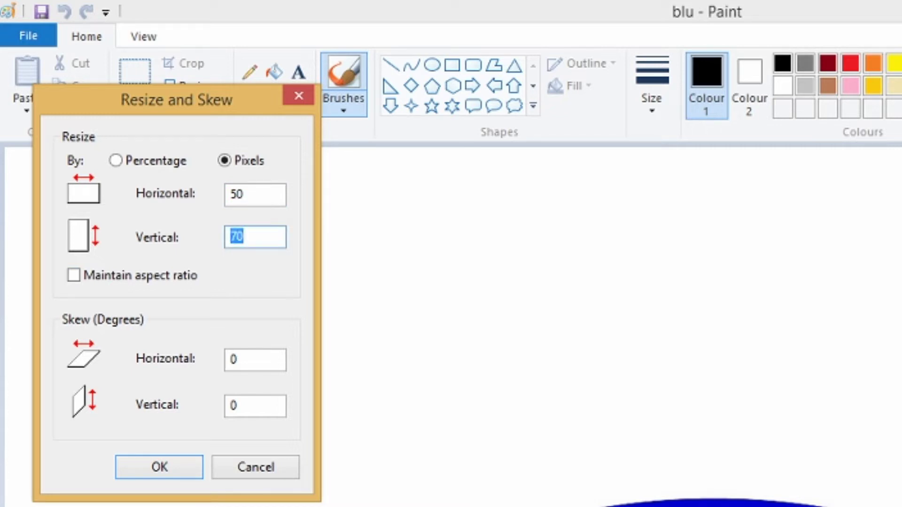
type("50")
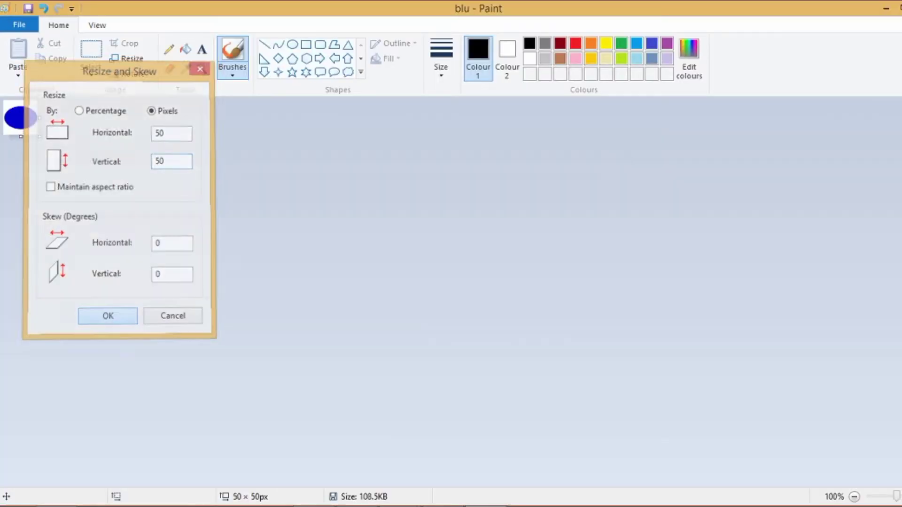
key("Return")
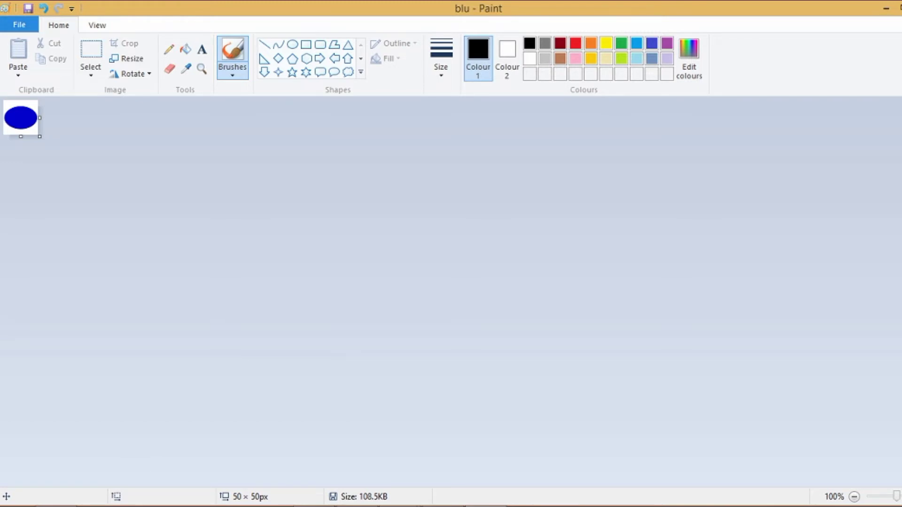
Save the resized image as 'blu1' in the branding folder.
left_click(19, 24)
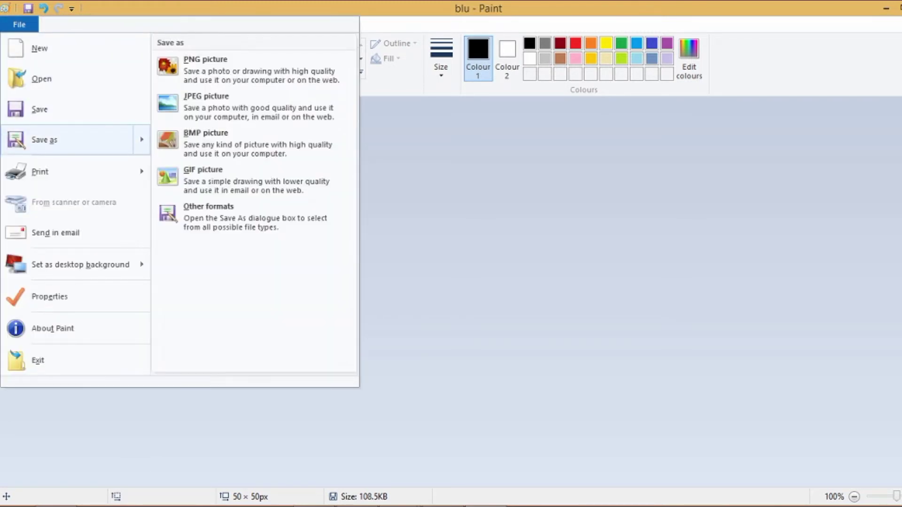
left_click(44, 139)
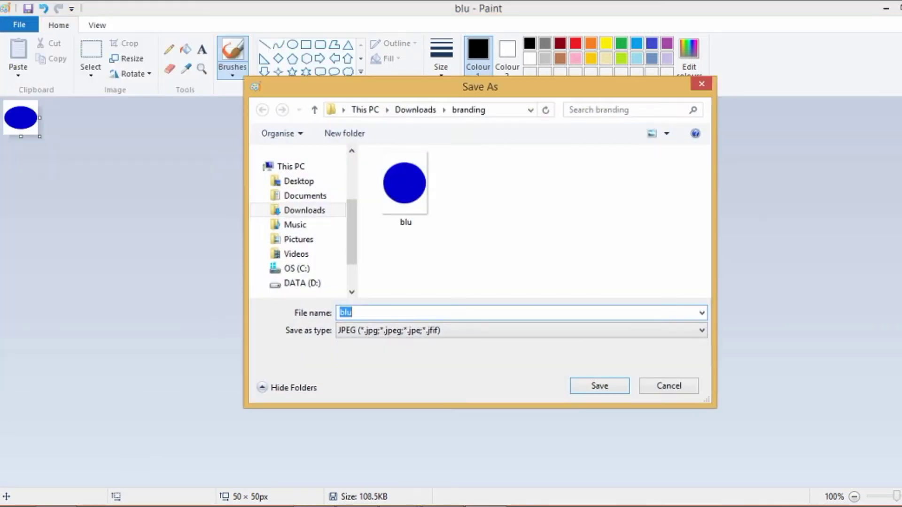
left_click(352, 312)
type("1")
key("Return")
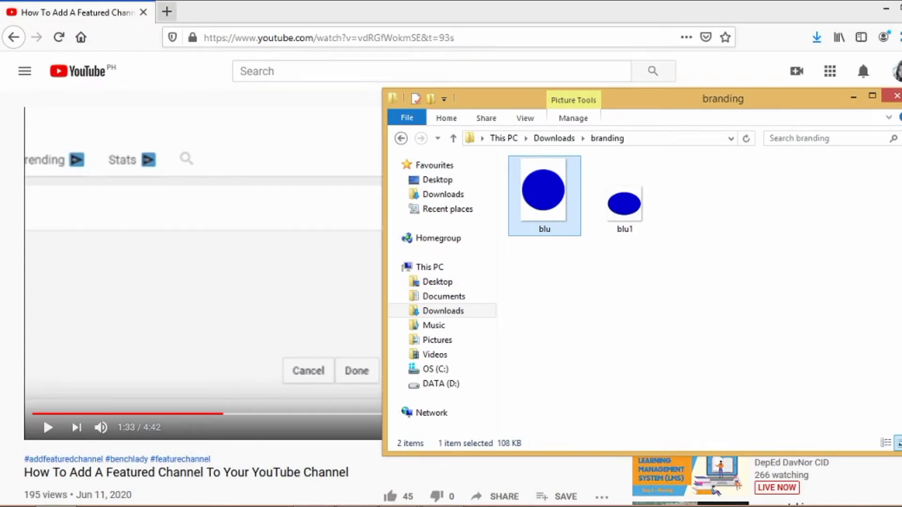
Search Google for 'remove background' in a new tab and open the remove.bg result.
left_click(167, 11)
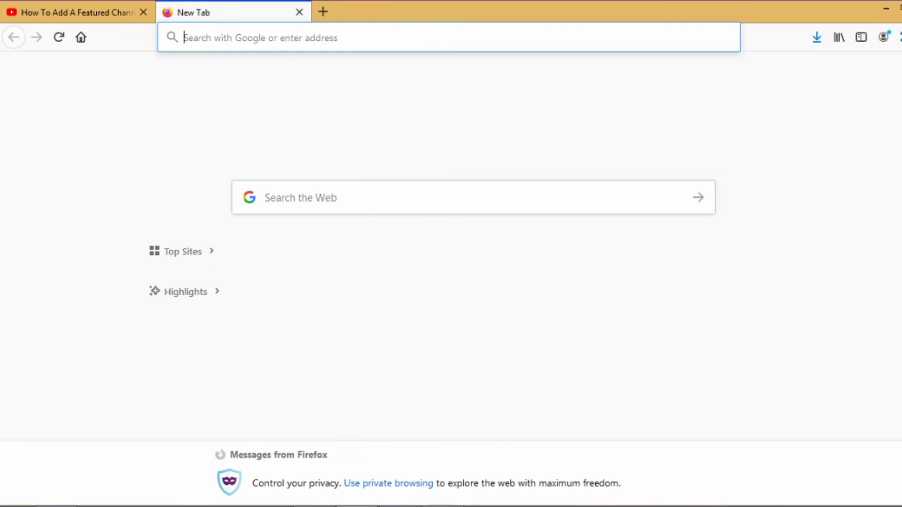
type("remov")
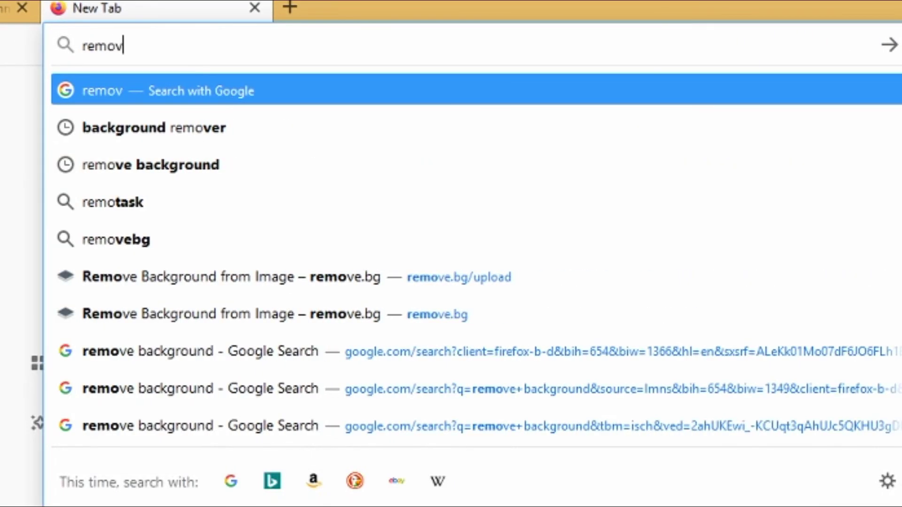
type("e backgroun")
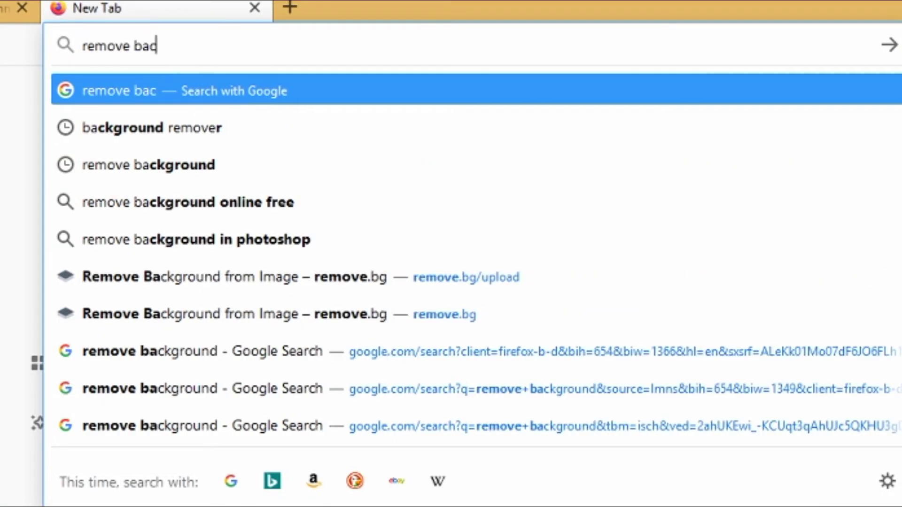
type("d&q=")
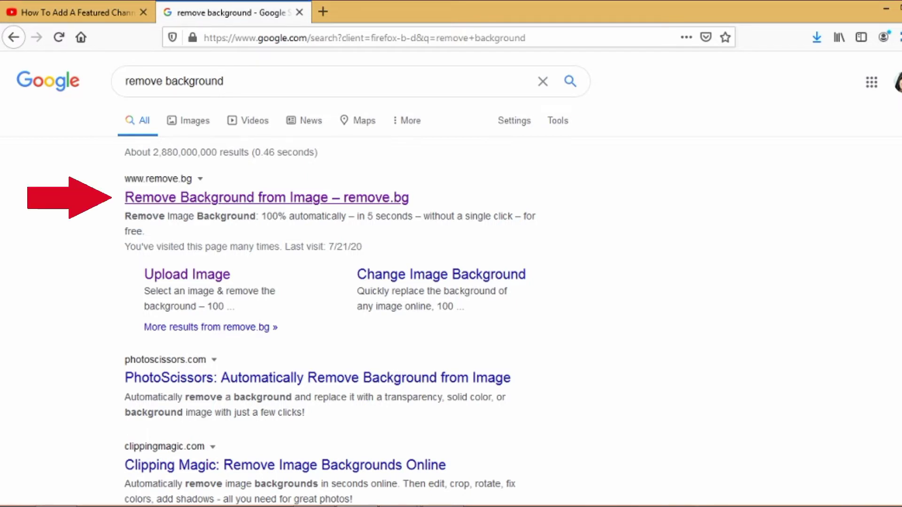
left_click(267, 198)
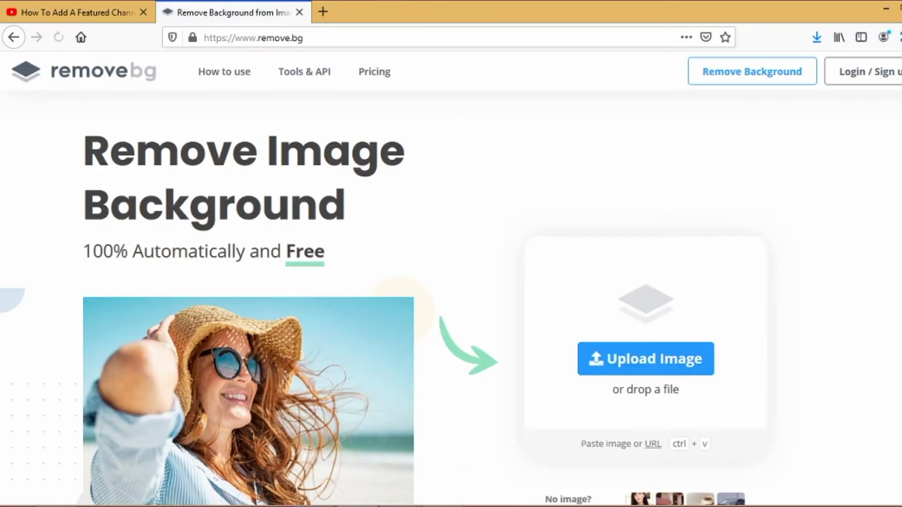
Upload blu1 to remove.bg by dragging it from the branding folder onto the page.
scroll(450, 282, "down", 3)
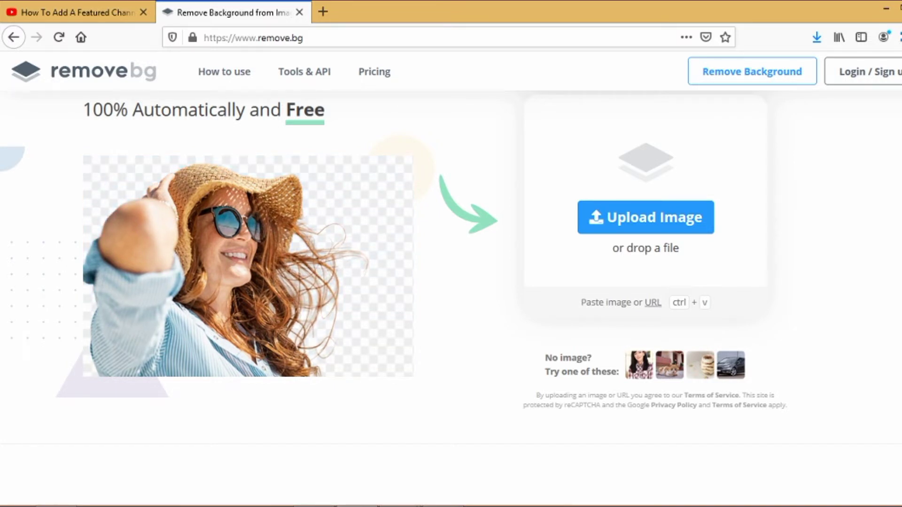
key("alt+Tab")
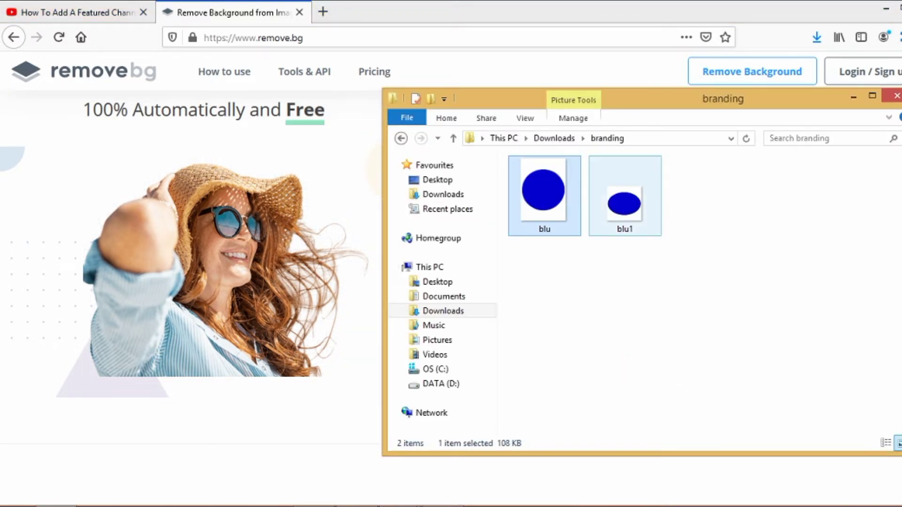
left_click(643, 212)
left_click_drag(644, 211, 236, 278)
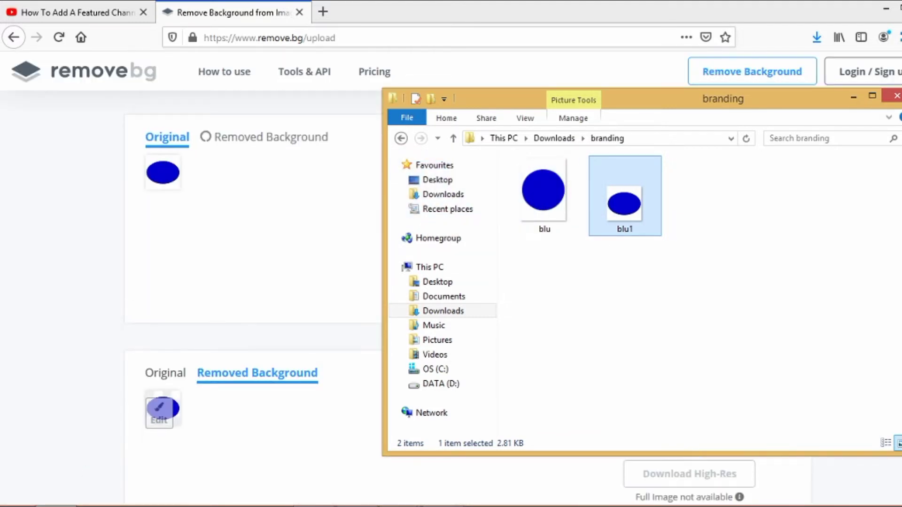
key("alt+Tab")
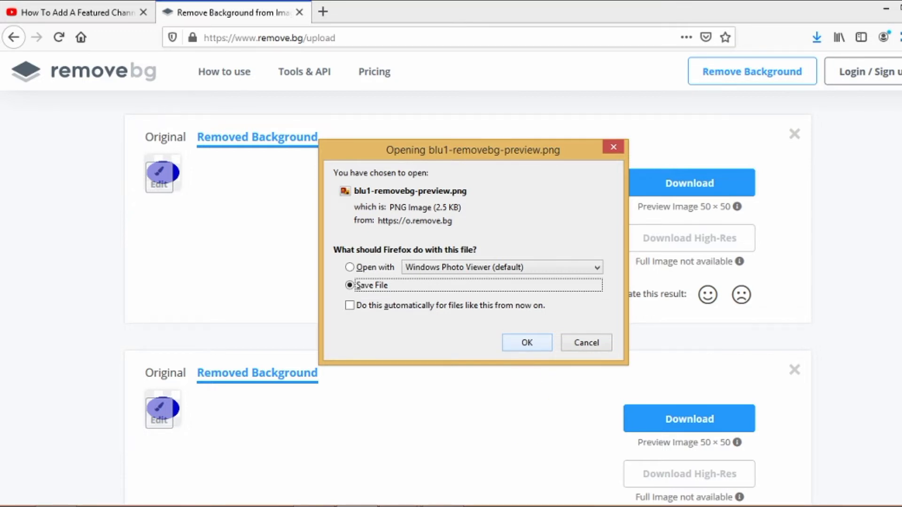
Save the background-free preview as blu1-removebg-preview in branding, then start a new tab.
key("Return")
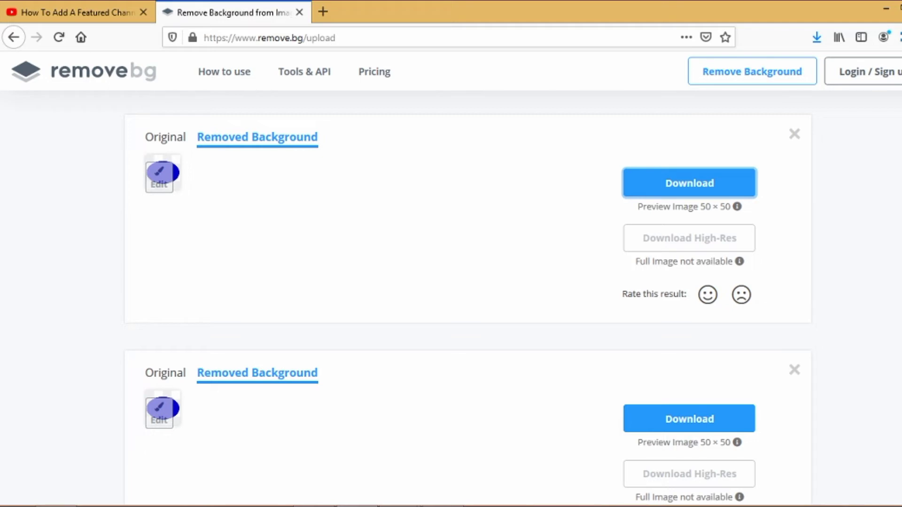
mouse_move(90, 506)
left_click(89, 446)
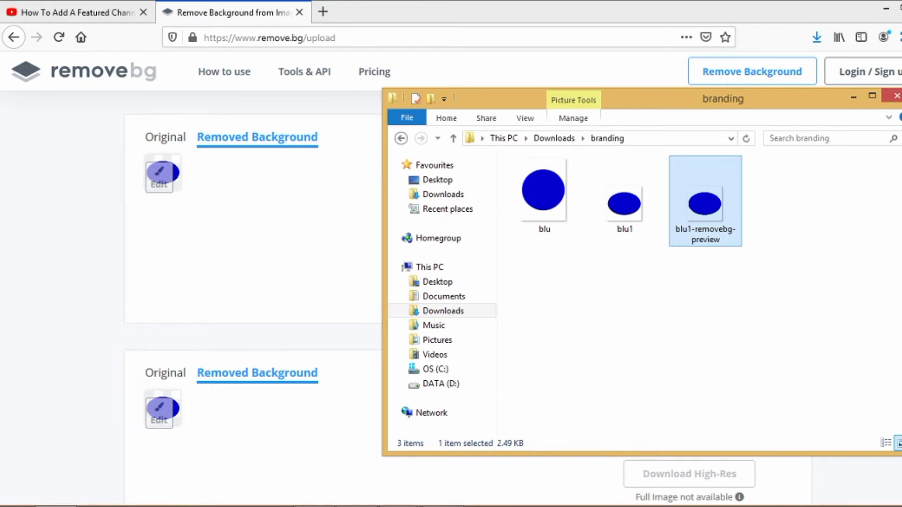
left_click(323, 12)
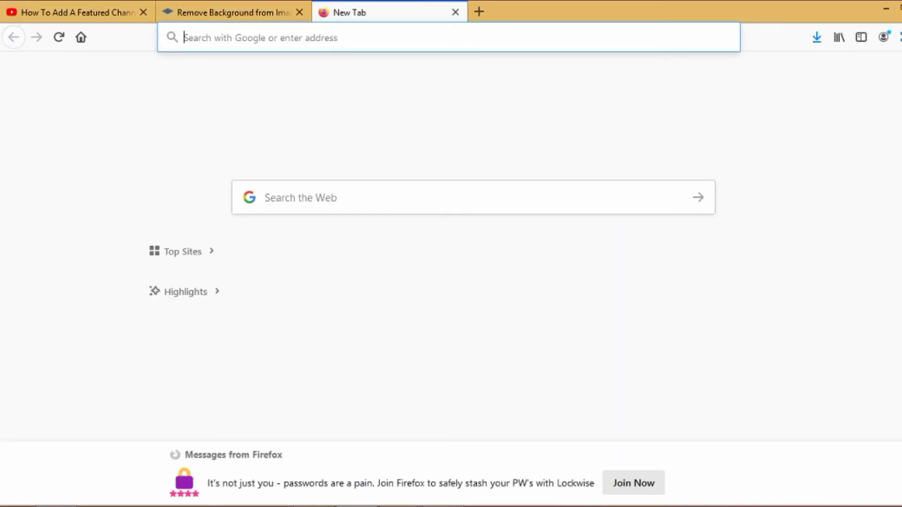
Load youtube.com and go from the account menu to the YouTube Studio Channel dashboard.
type("youtube.com/")
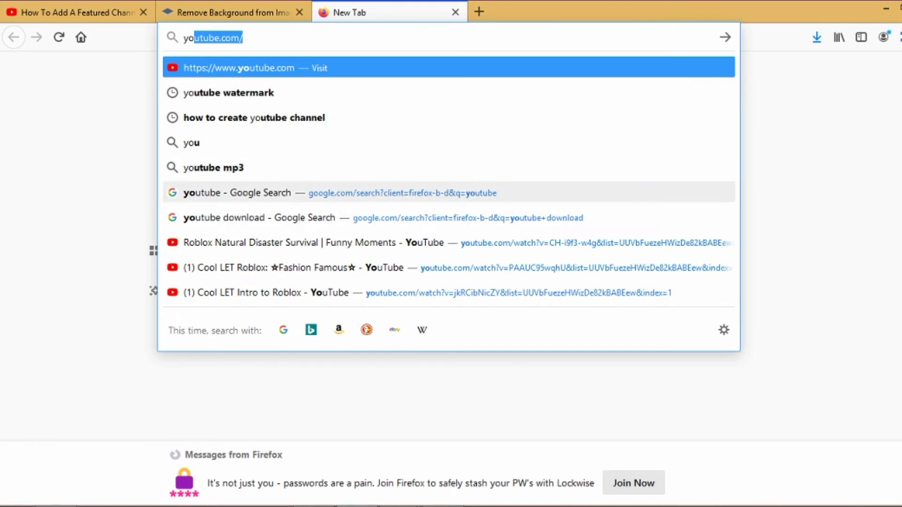
key("End")
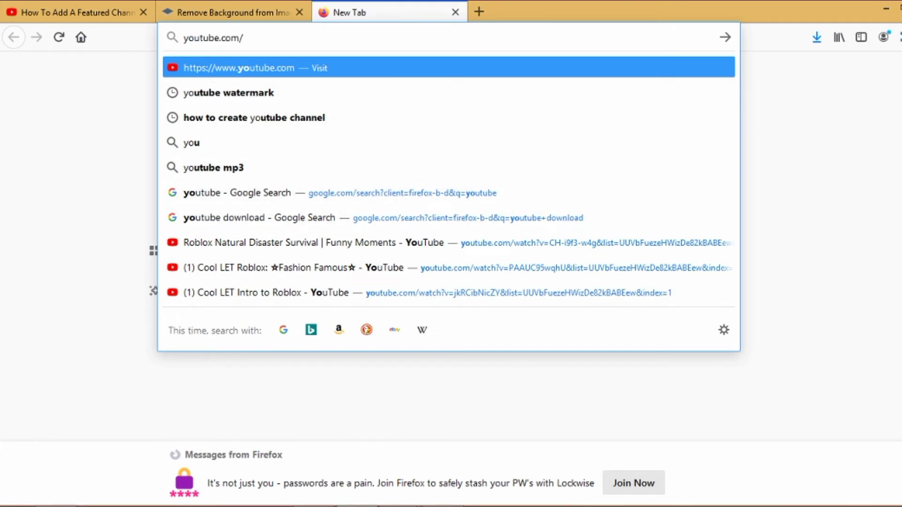
key("Return")
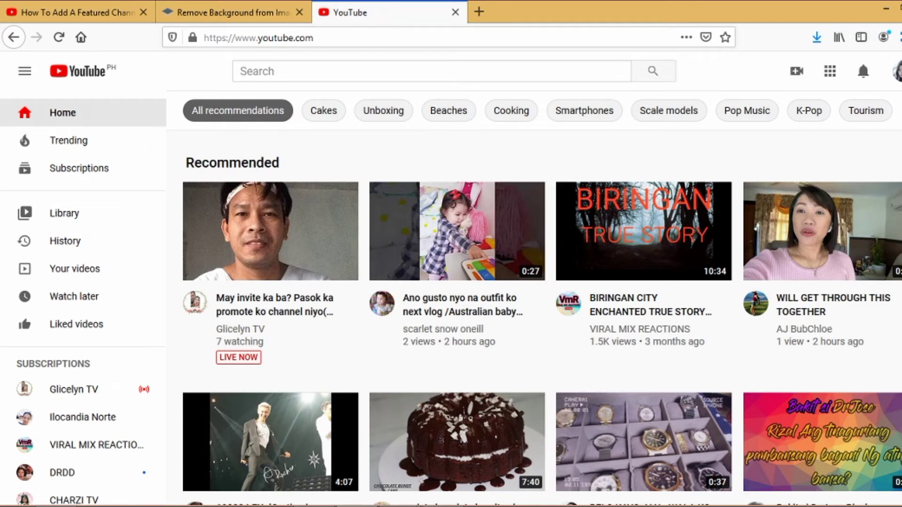
left_click(898, 71)
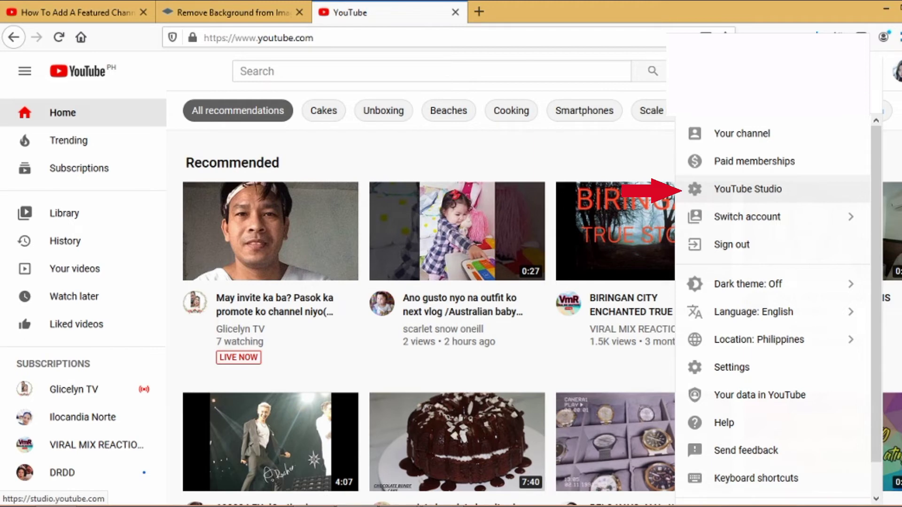
left_click(748, 188)
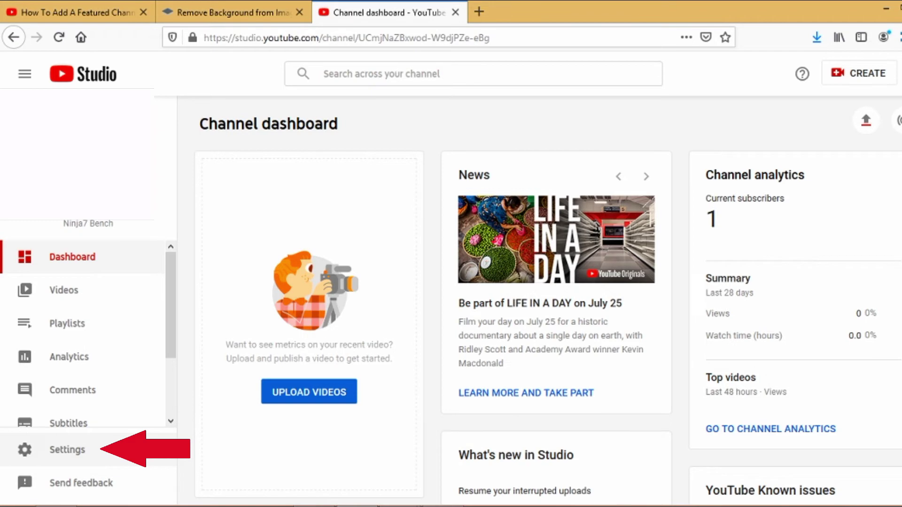
In Settings > Channel > Branding, upload blu1-removebg-preview as the video watermark.
left_click(67, 449)
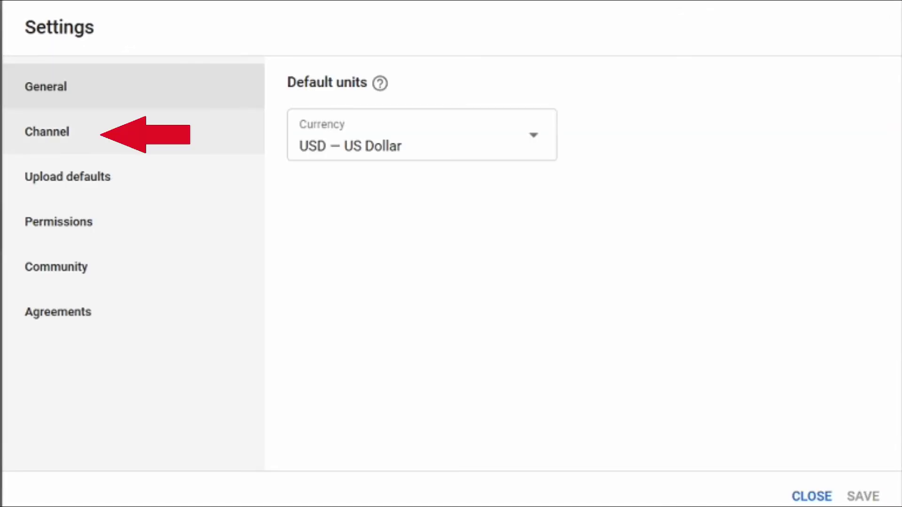
left_click(46, 131)
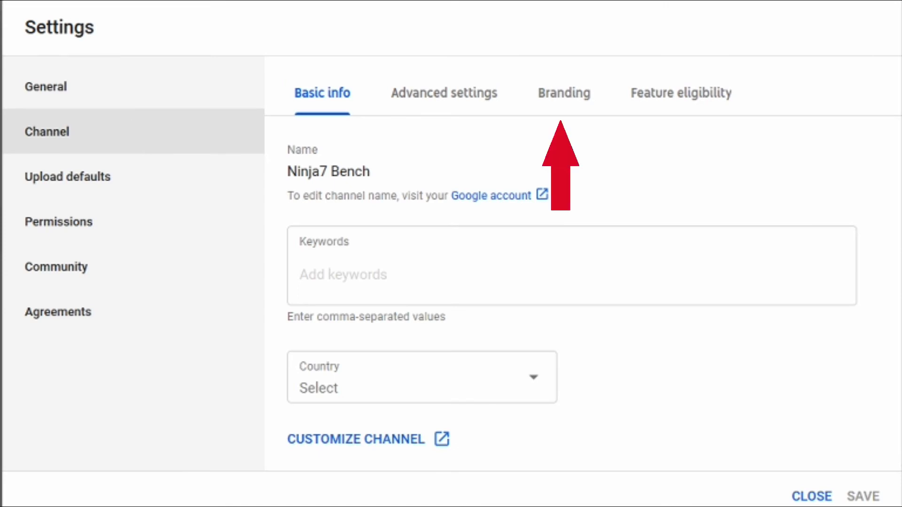
left_click(563, 93)
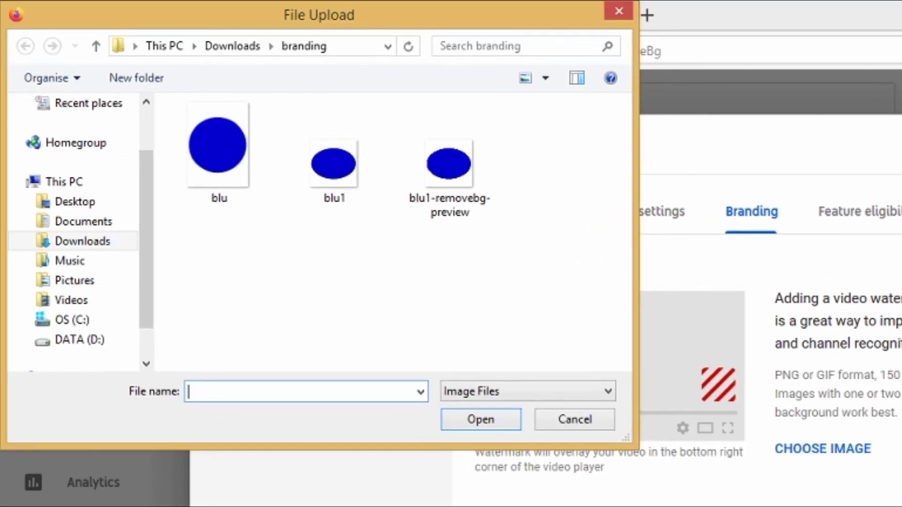
left_click(450, 160)
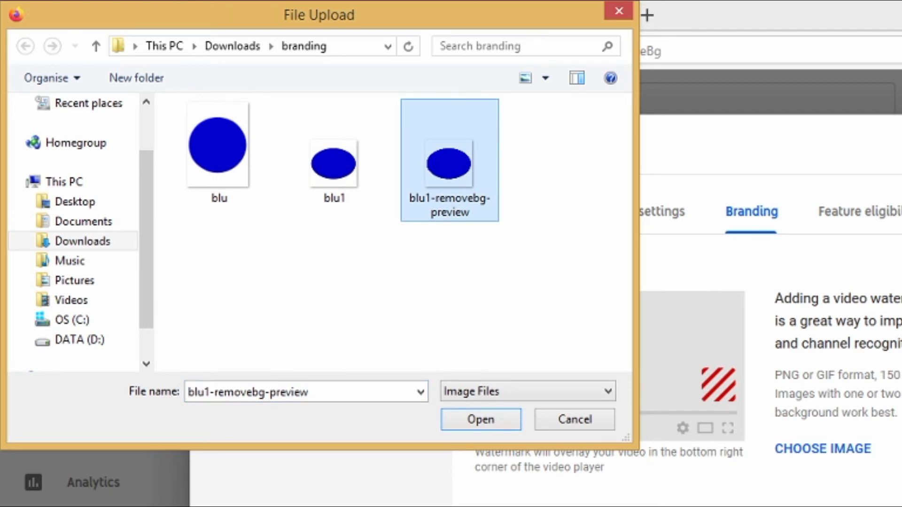
key("Return")
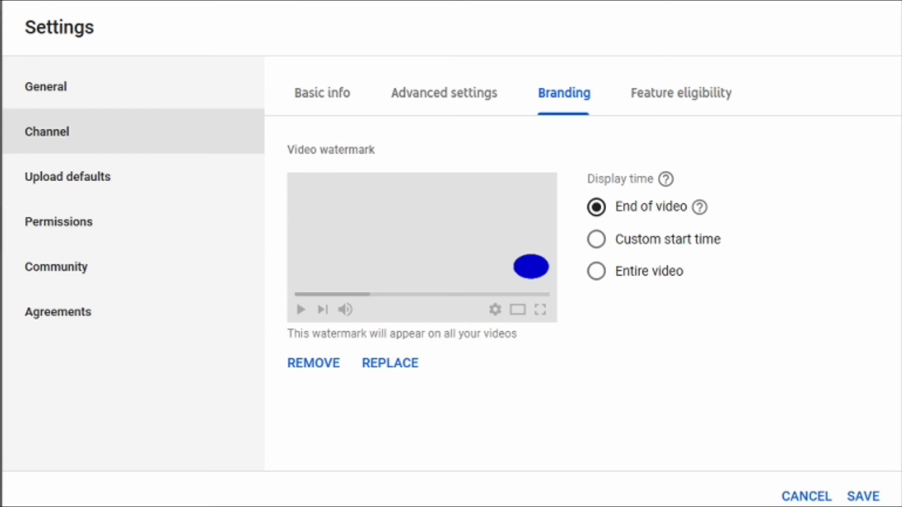
Set the watermark Display time to Entire video.
left_click(596, 271)
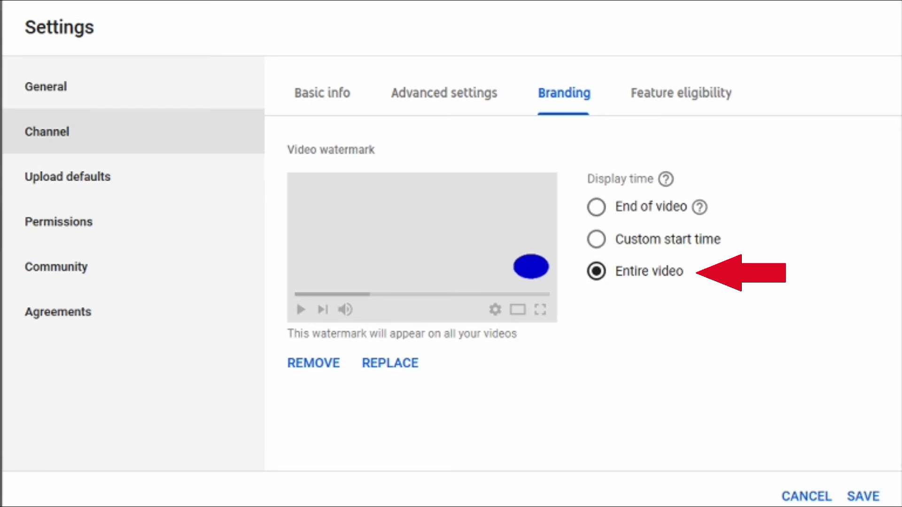